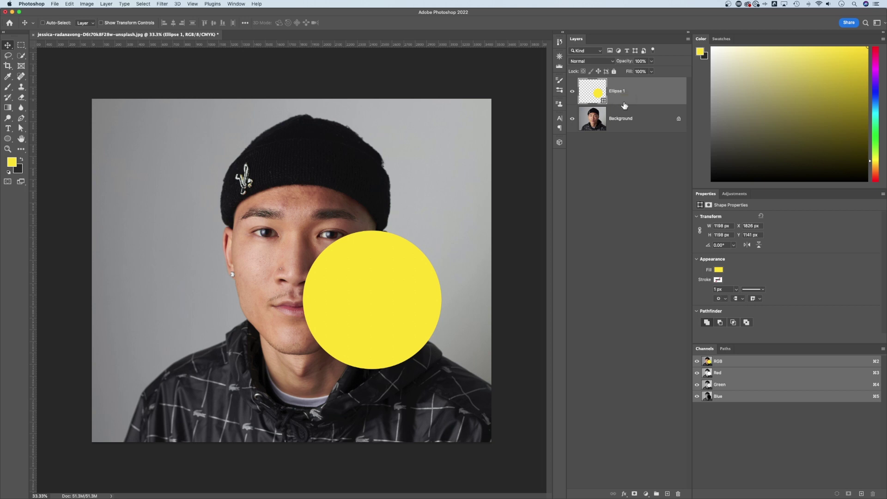
Nudge the yellow Ellipse 1 circle slightly to the right on the face.
left_click(617, 123)
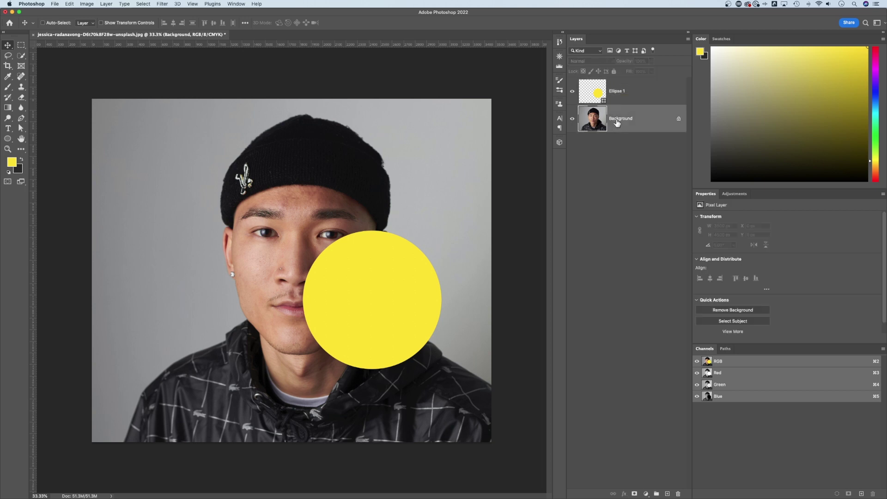
left_click(625, 91)
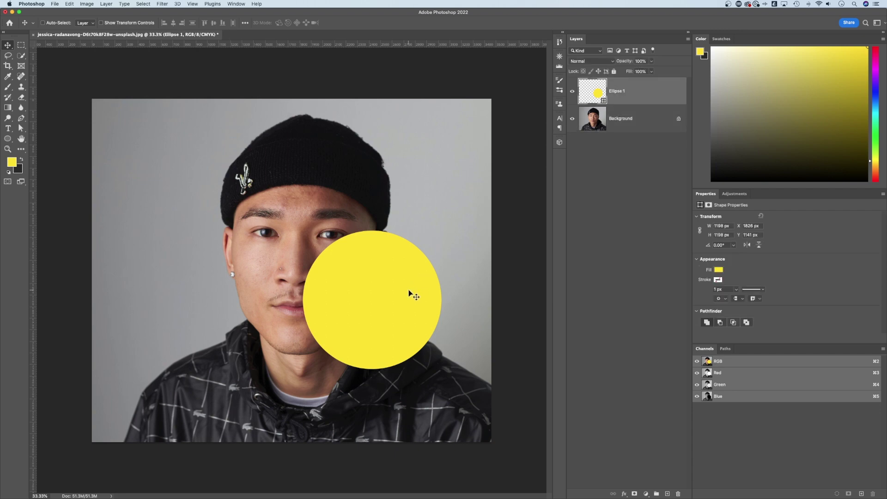
mouse_move(411, 293)
left_mouse_down()
mouse_move(362, 252)
mouse_move(426, 249)
mouse_move(409, 295)
mouse_move(408, 275)
mouse_move(419, 290)
left_mouse_up()
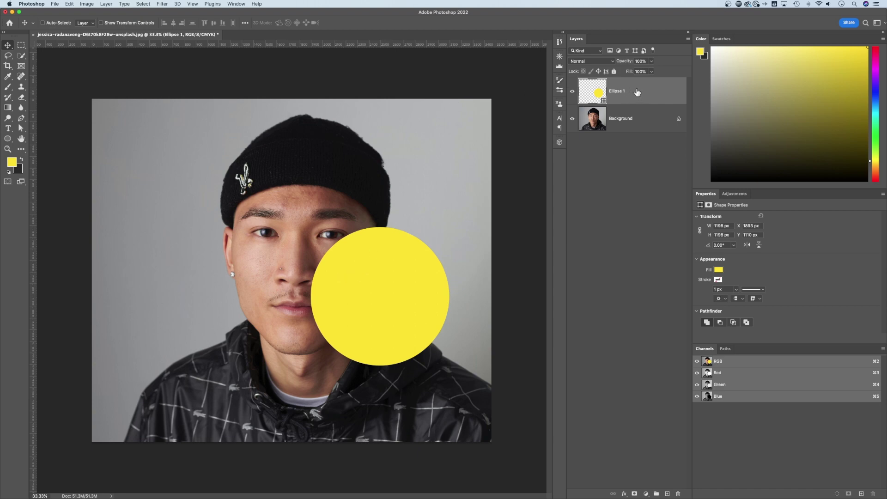
Try lower opacity values on the circle, then bring up the blend-mode choices.
left_click(651, 62)
mouse_move(651, 72)
left_mouse_down()
mouse_move(635, 72)
mouse_move(653, 71)
left_mouse_up()
mouse_move(652, 73)
left_mouse_down()
mouse_move(643, 68)
mouse_move(654, 72)
left_mouse_up()
left_click(613, 61)
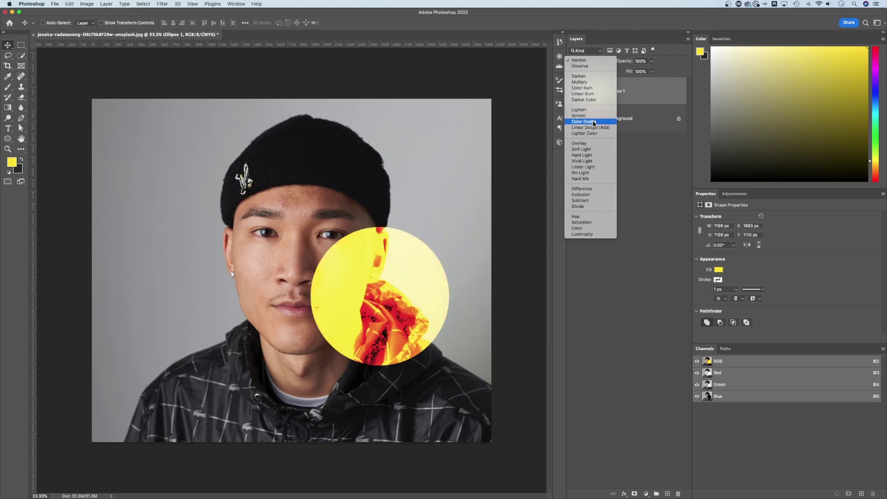
Set the circle to Soft Light at 100% opacity and move it over the face's left side.
left_click(582, 149)
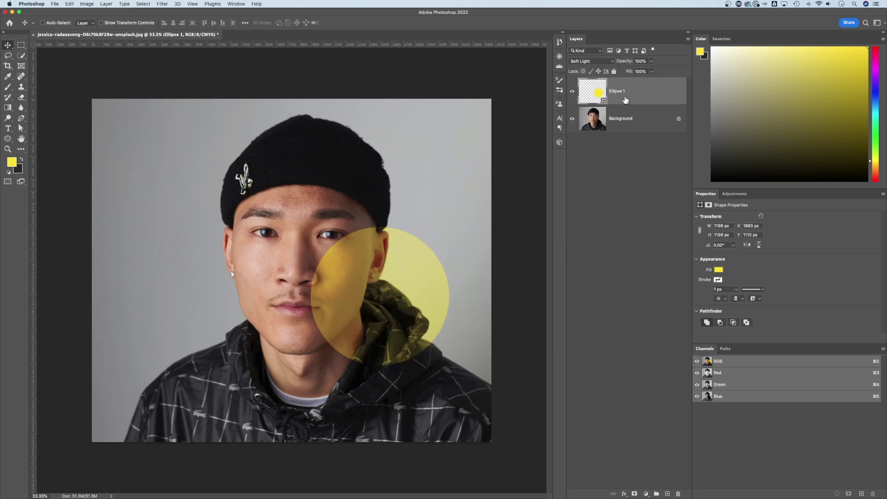
left_click(652, 61)
left_click_drag(652, 72, 673, 63)
left_click(672, 63)
left_click_drag(411, 288, 266, 250)
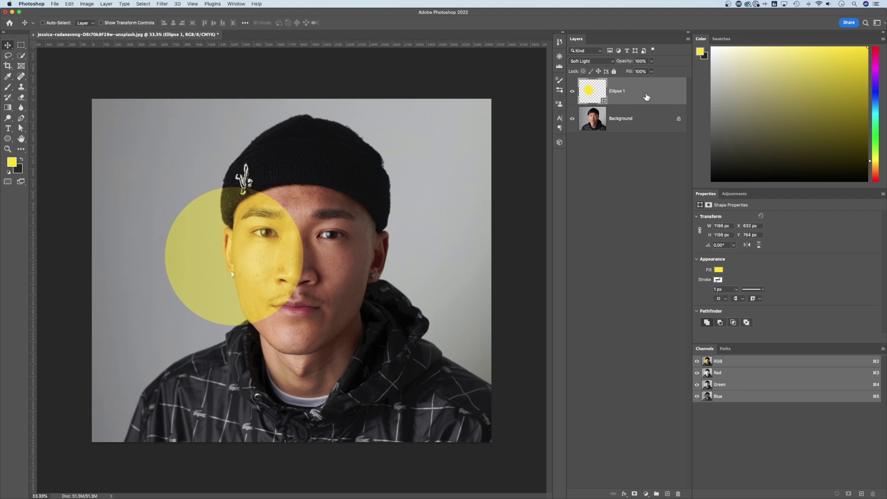
key("space")
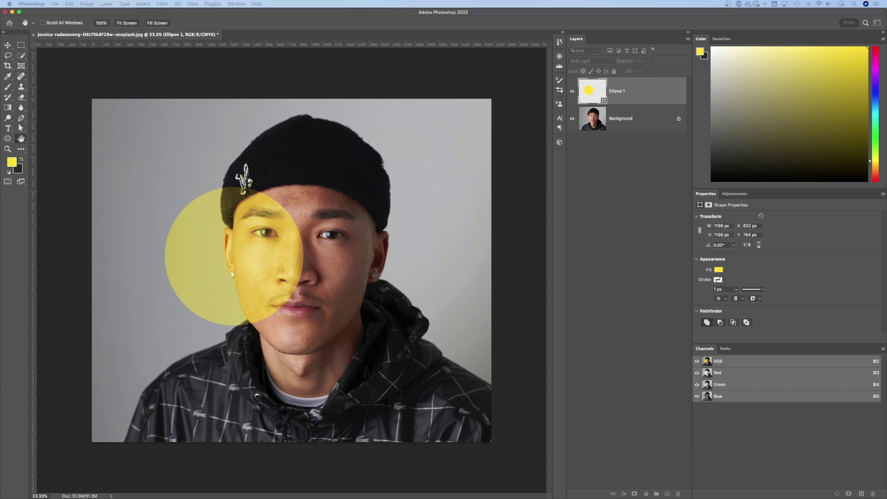
double_click(647, 91)
left_click_drag(567, 149, 426, 152)
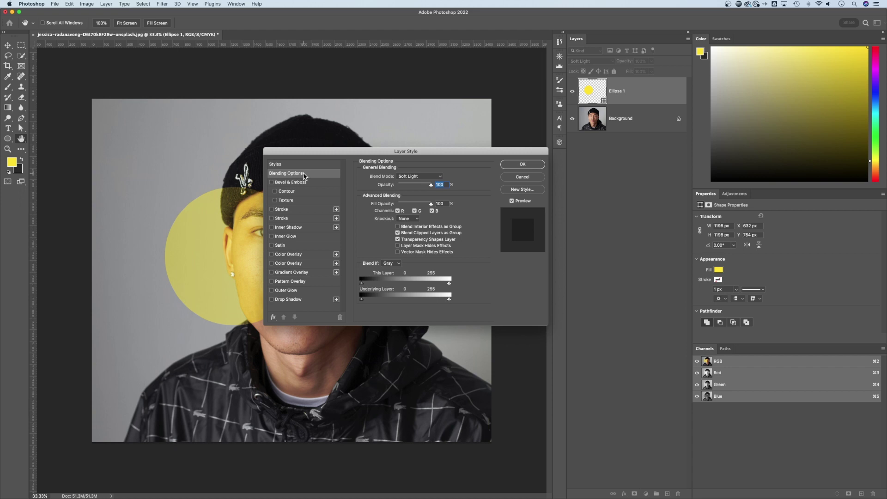
left_click(413, 178)
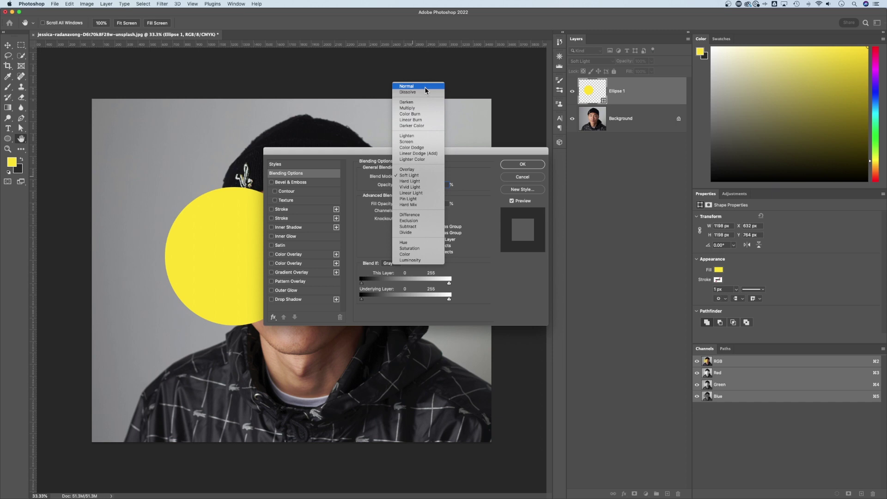
left_click(425, 87)
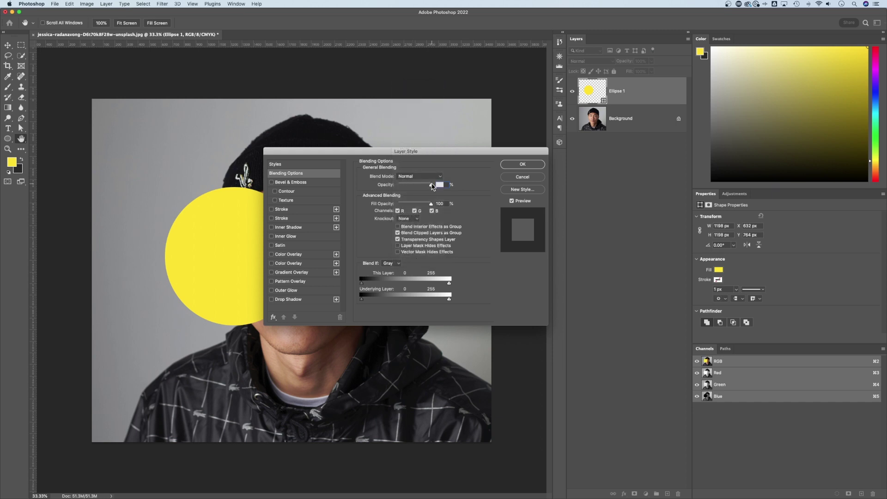
left_click_drag(430, 185, 416, 189)
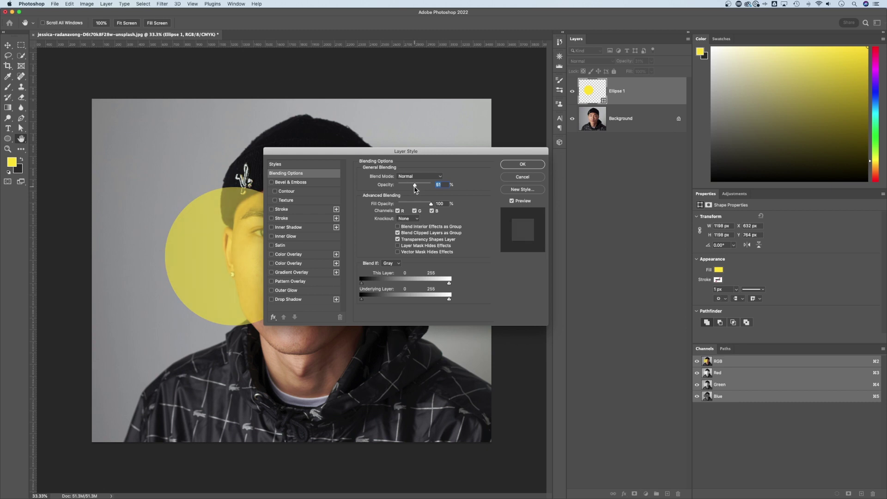
left_click_drag(415, 189, 455, 185)
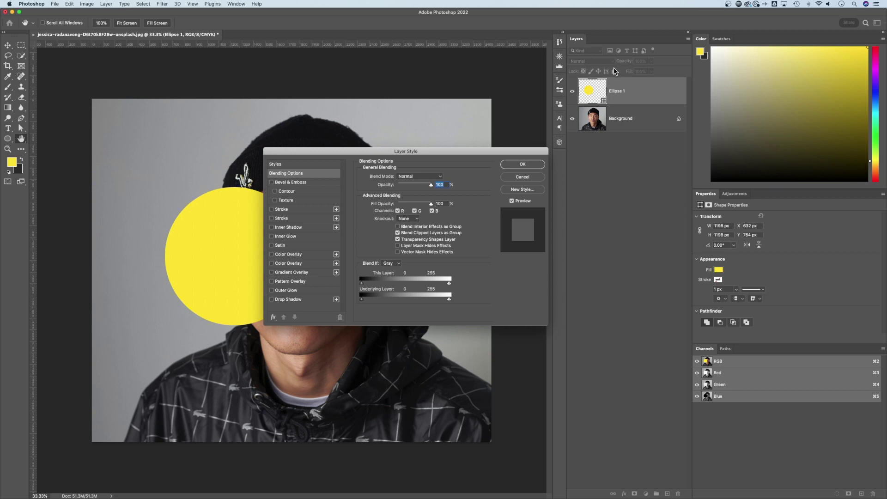
key("Escape")
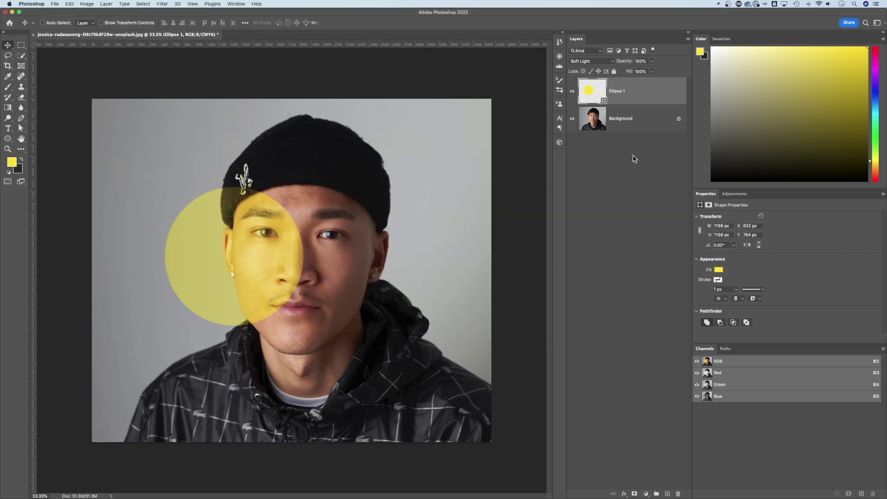
Try lowering the circle's fill to 38%, leaving it at 100%.
left_click(651, 71)
mouse_move(651, 80)
left_mouse_down()
mouse_move(631, 80)
mouse_move(665, 77)
left_mouse_up()
left_click(653, 92)
Add a Drop Shadow effect to Ellipse 1 through Layer Style.
double_click(651, 92)
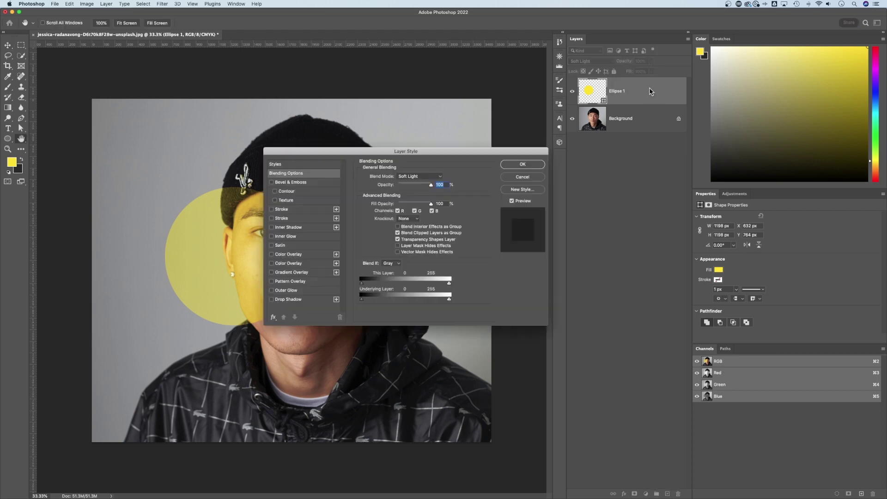
left_click_drag(449, 155, 451, 139)
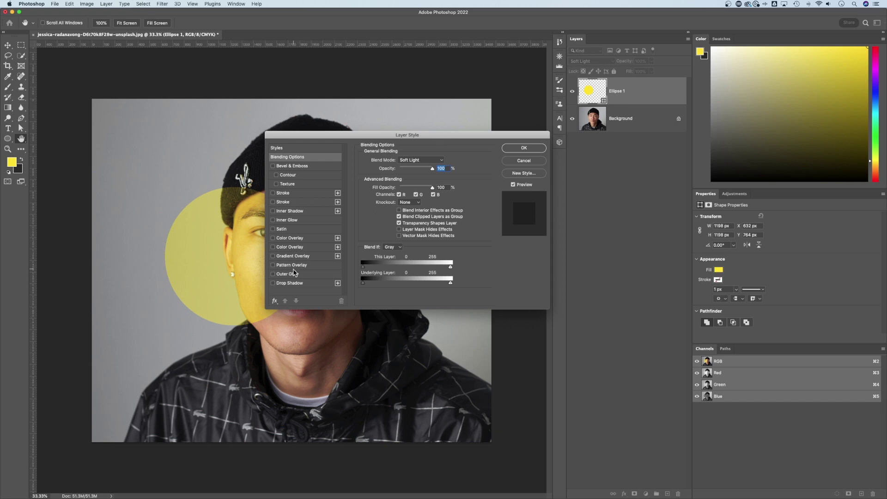
left_click(290, 283)
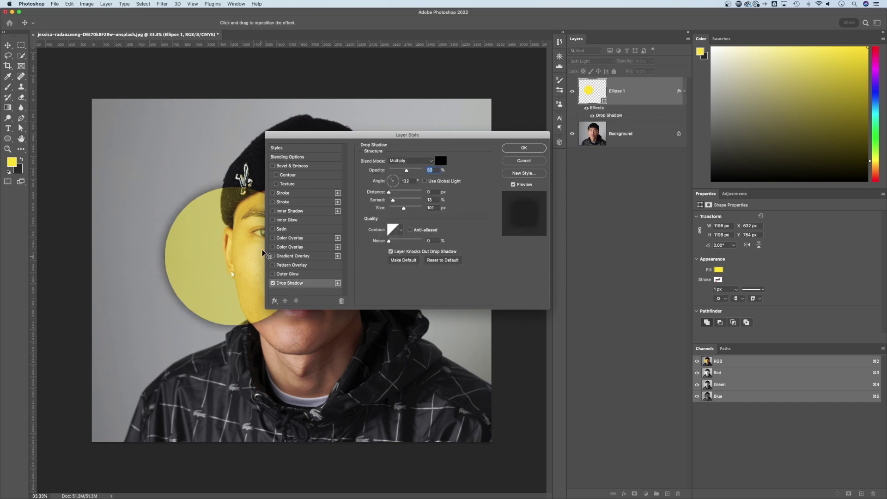
left_click(523, 148)
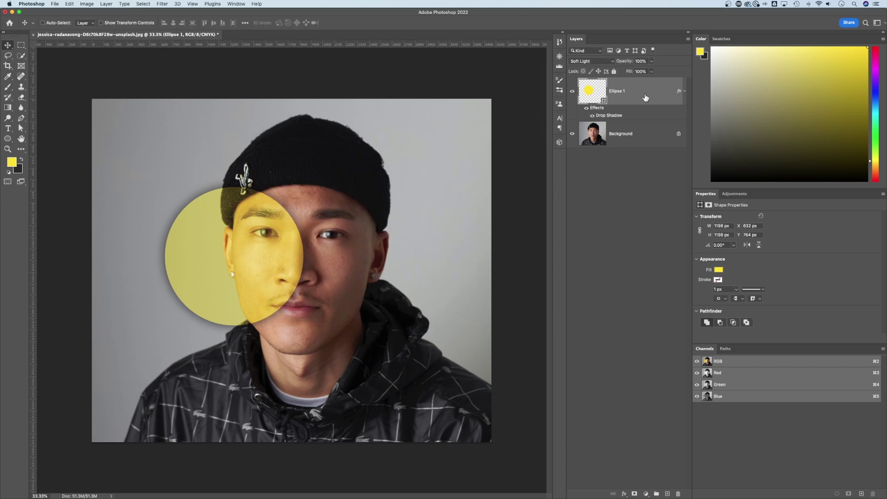
Return the circle to Normal blend mode and move it up and to the left.
left_click(609, 61)
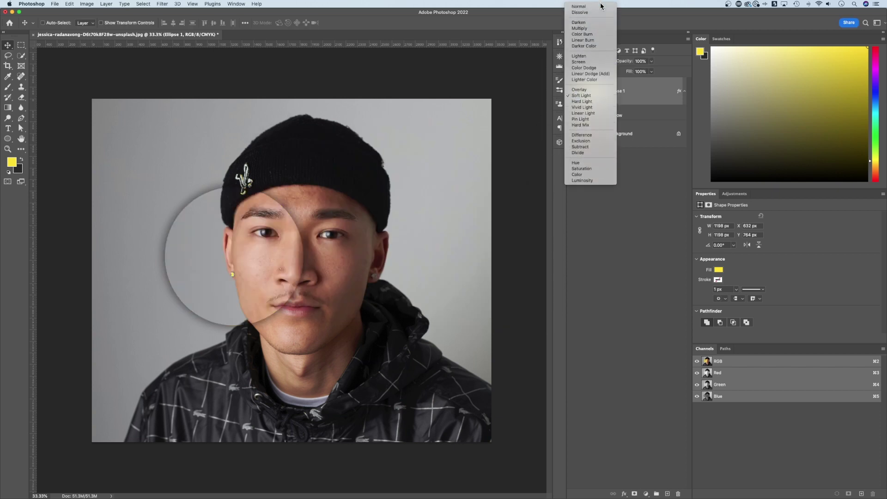
left_click(600, 8)
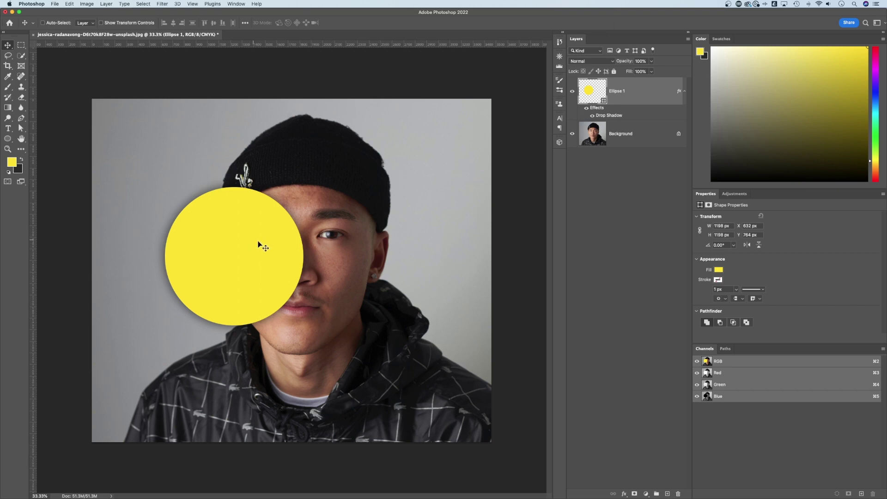
left_click_drag(259, 245, 239, 229)
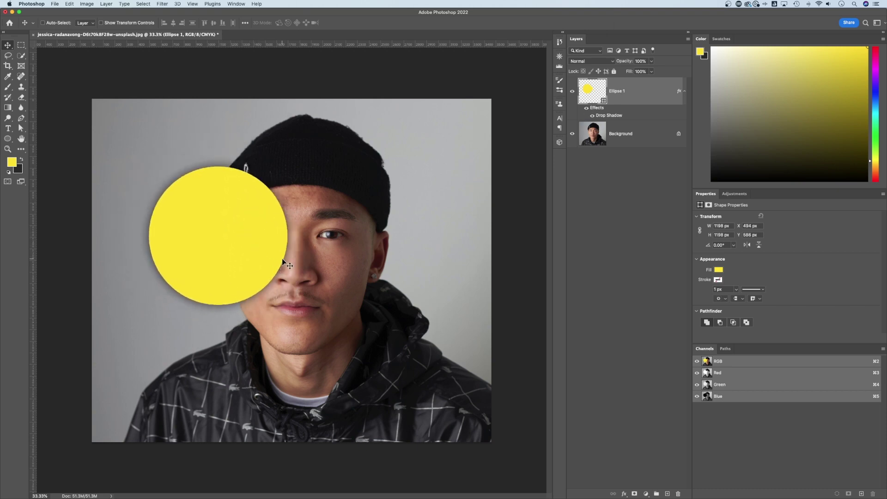
Test lower opacity and fill values on the circle, restoring fill to 100%.
left_click(652, 61)
left_click_drag(652, 70, 630, 70)
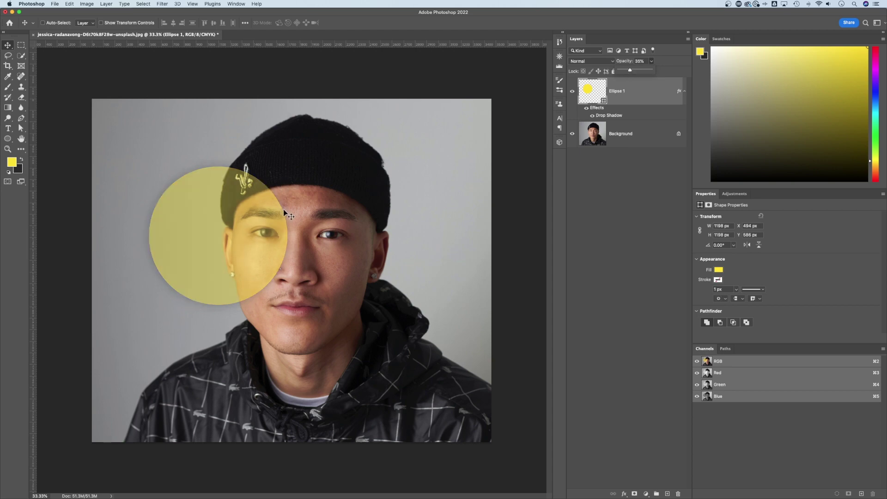
mouse_move(630, 70)
left_mouse_down()
mouse_move(676, 66)
mouse_move(623, 82)
left_mouse_up()
left_click(652, 71)
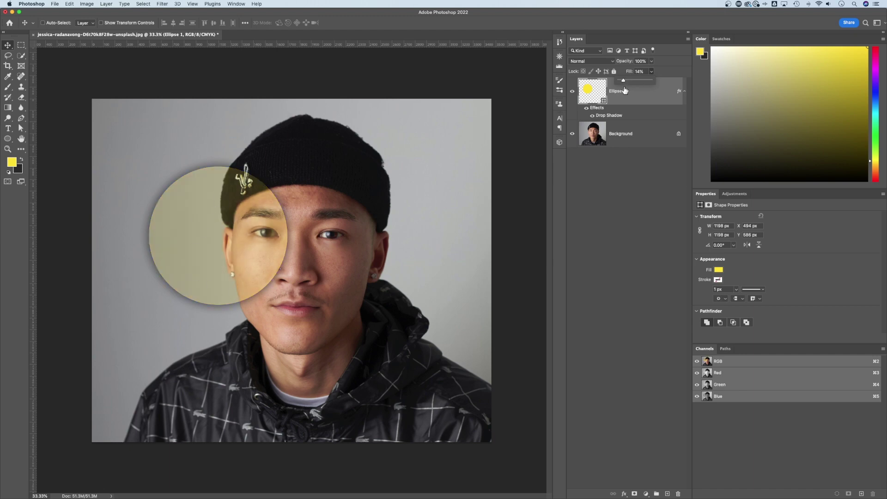
left_click_drag(623, 81, 618, 83)
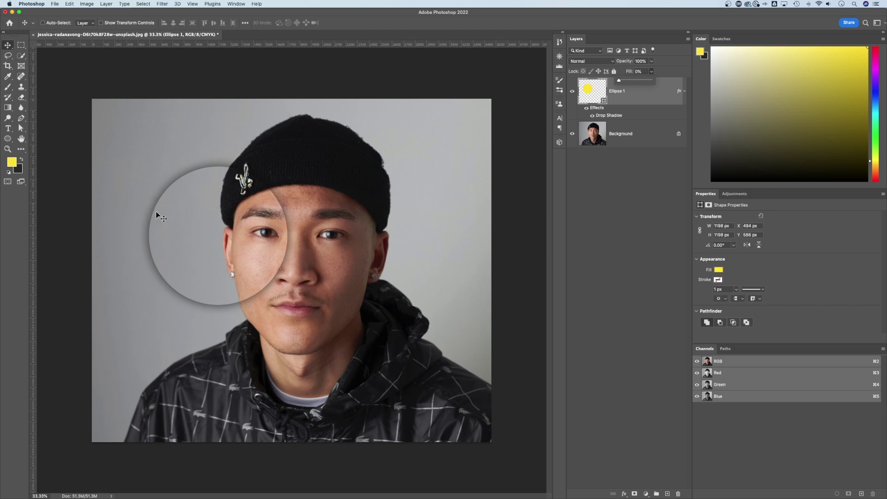
left_click_drag(618, 79, 651, 81)
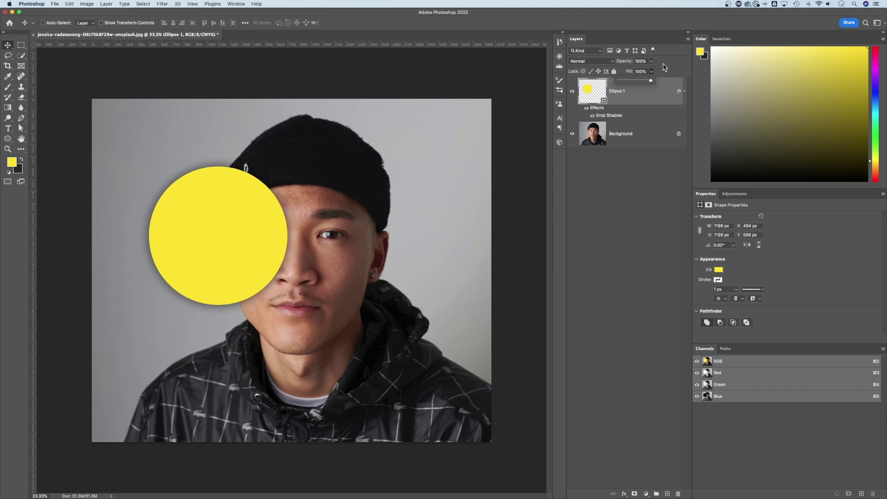
left_click(665, 67)
Add LOREM IPSUM placeholder text below the circle and scale it to about 340 pt.
key("t")
left_click(275, 320)
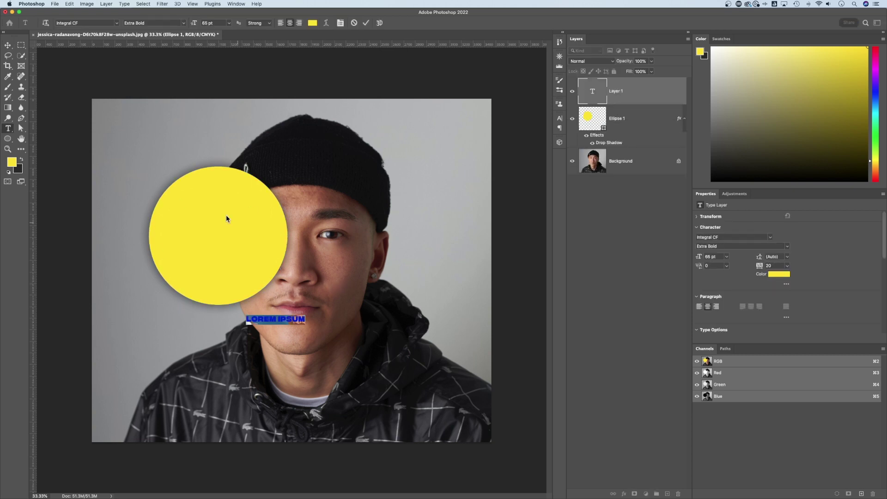
left_click(7, 45)
left_click_drag(307, 315, 442, 319)
key("Return")
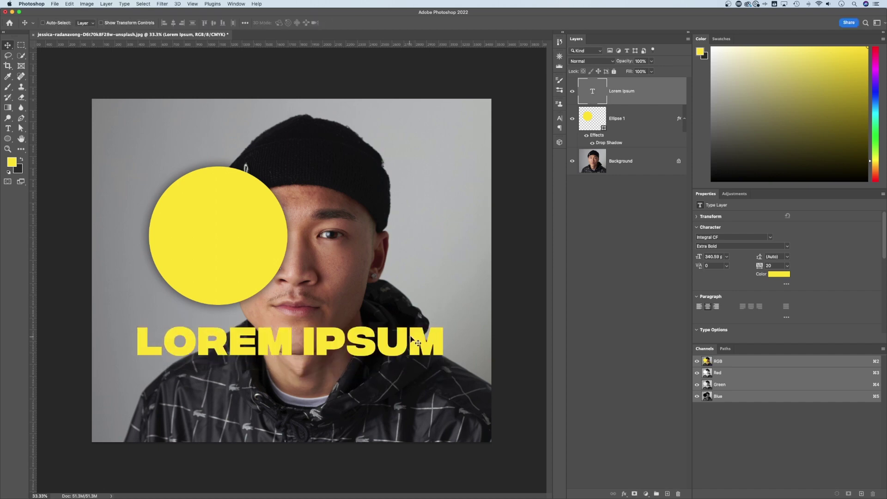
Hide the yellow circle and give the LOREM IPSUM text a 6 px outside yellow stroke.
left_click(573, 119)
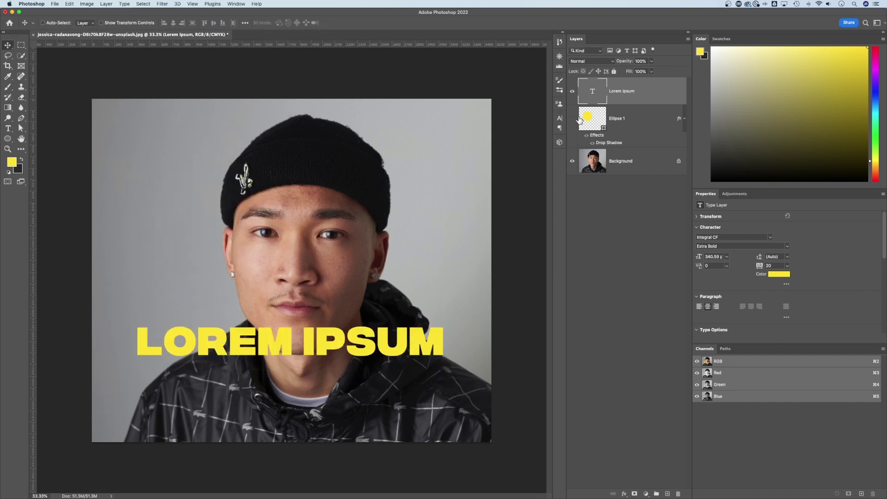
double_click(664, 95)
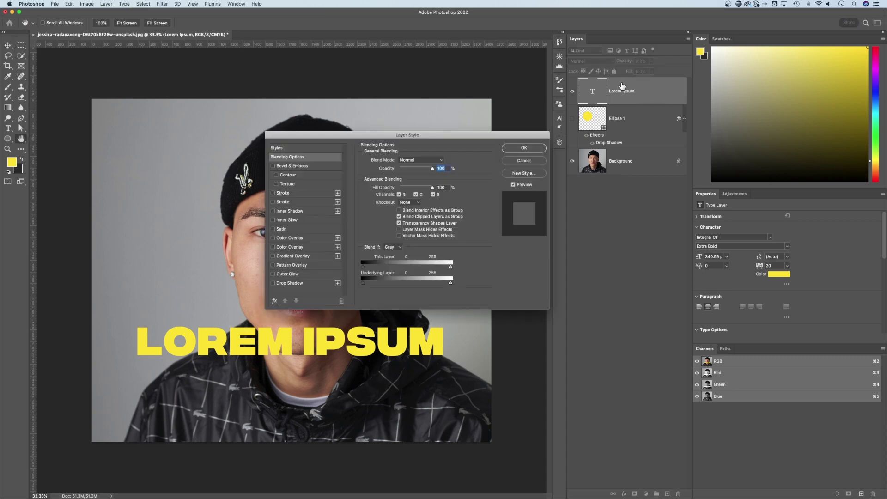
left_click(284, 194)
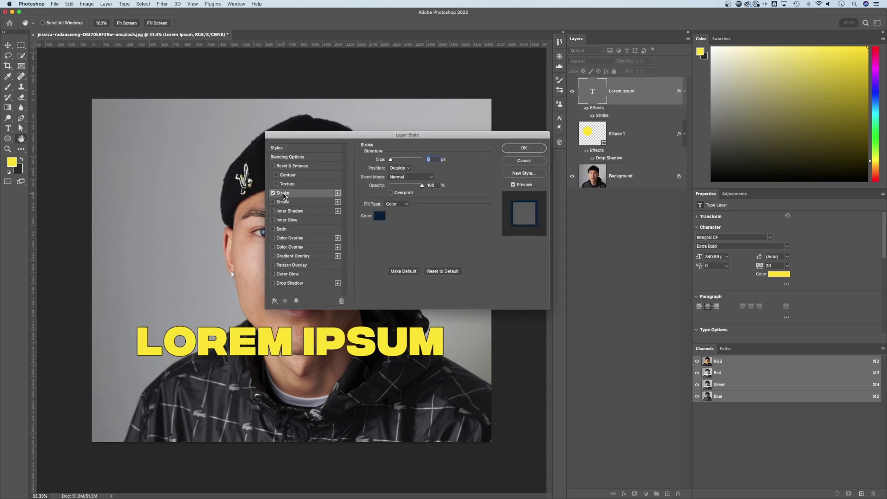
left_click(380, 216)
mouse_move(664, 206)
left_mouse_down()
mouse_move(664, 215)
mouse_move(658, 144)
left_mouse_up()
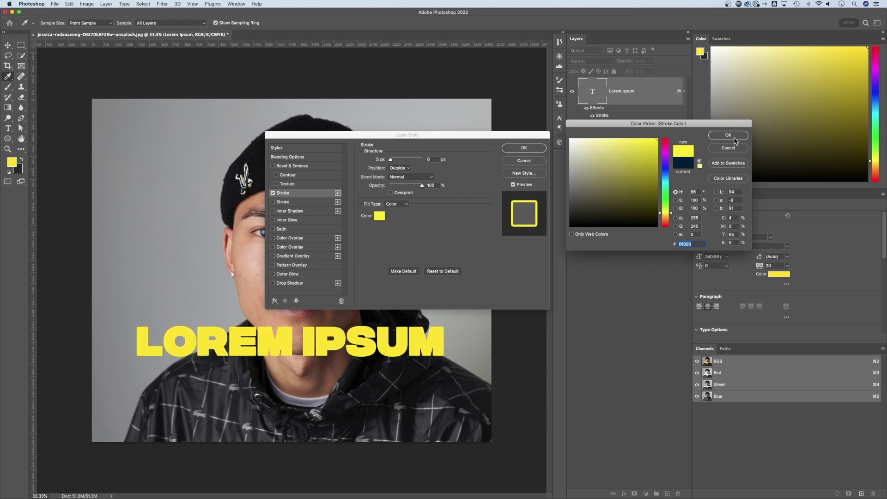
left_click(729, 135)
left_click(524, 147)
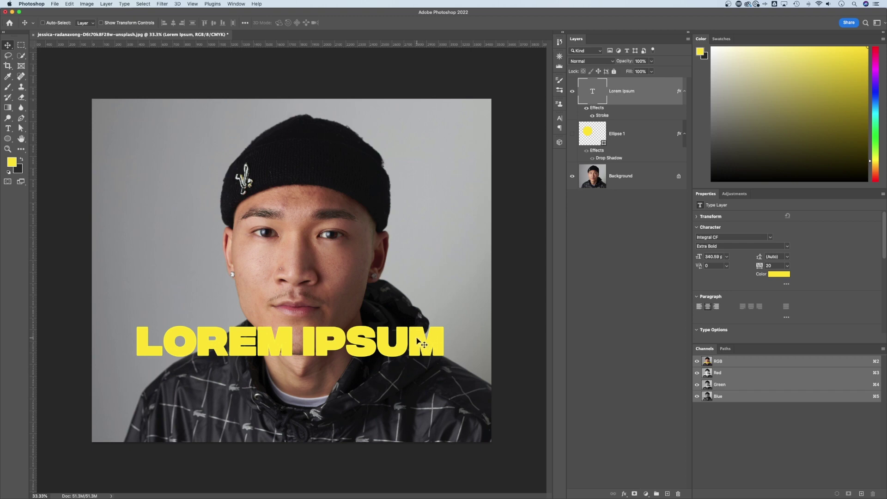
Try the text layer's opacity, then drop LOREM IPSUM's fill to 0% for outline-only text.
left_click(651, 63)
left_click_drag(652, 69, 673, 66)
left_click(651, 72)
left_click_drag(651, 80, 615, 84)
left_click(652, 99)
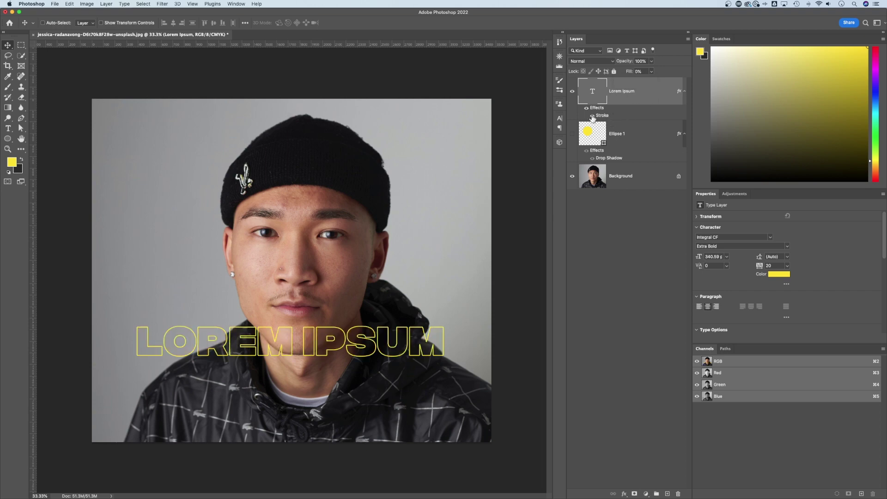
Replace the LOREM IPSUM wording with TEXT.
key("t")
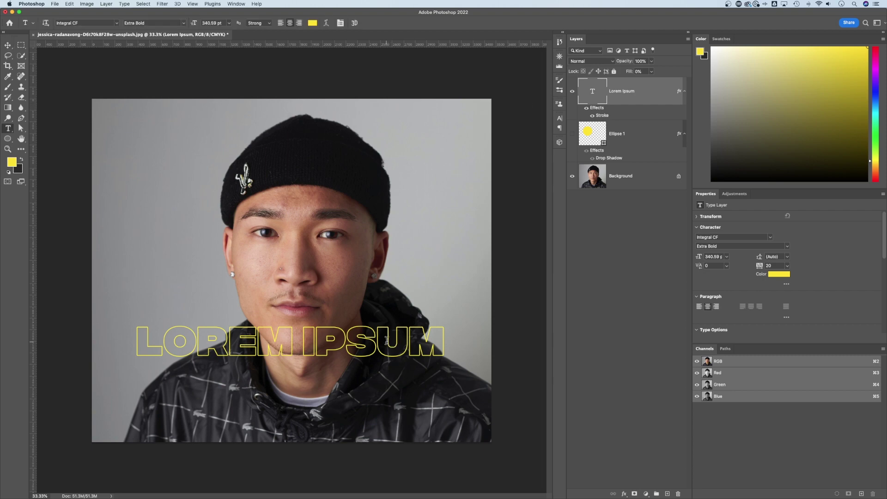
triple_click(386, 341)
type("TEXT")
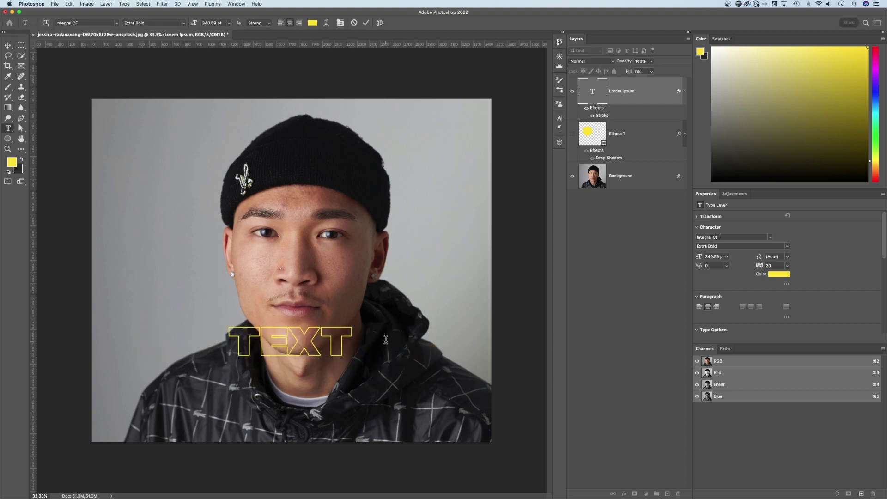
key("Escape")
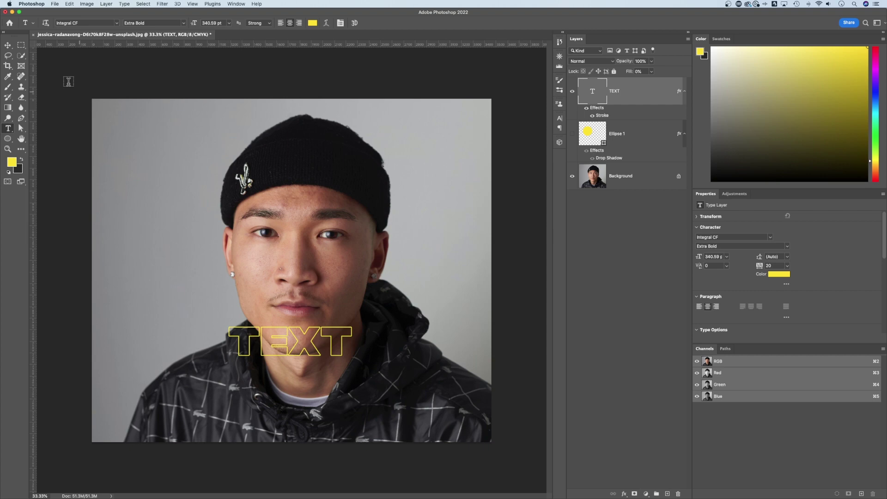
Move TEXT left over the jacket and bring up its Layer Style settings.
left_click(7, 45)
left_click_drag(313, 349, 240, 341)
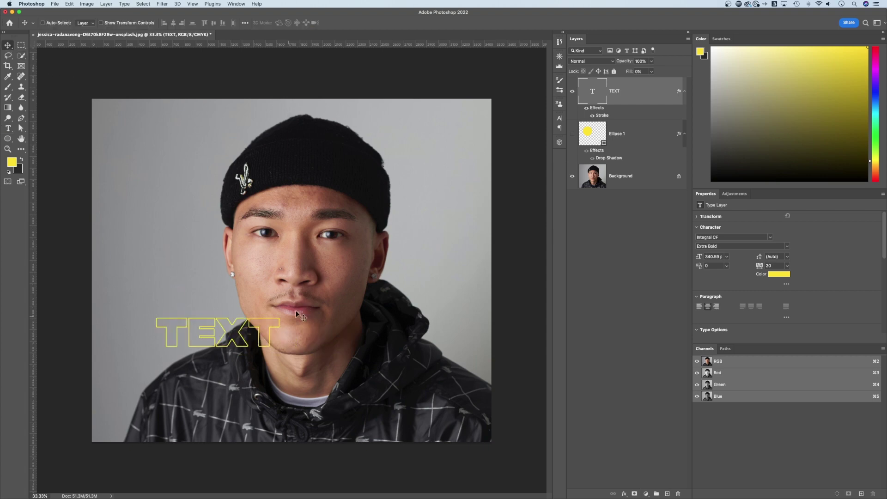
double_click(638, 95)
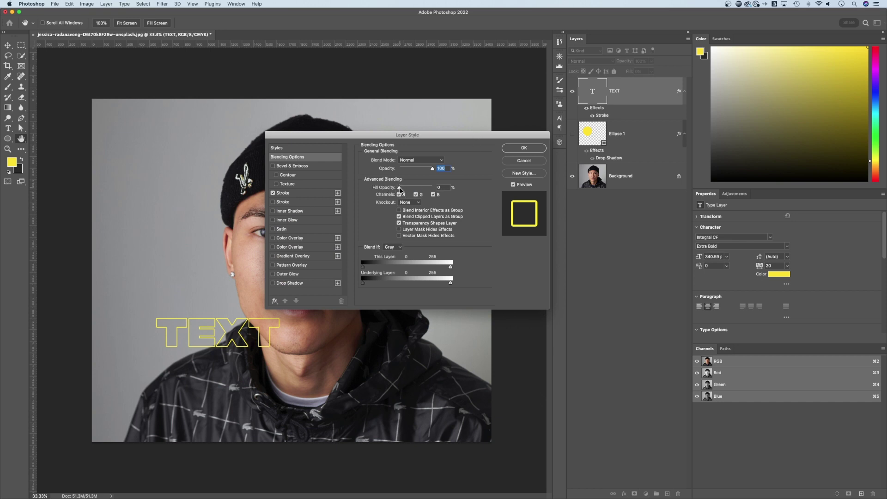
Preview 100% fill opacity in Blending Options, then set the TEXT layer's fill back to 0%.
left_click_drag(401, 190, 434, 189)
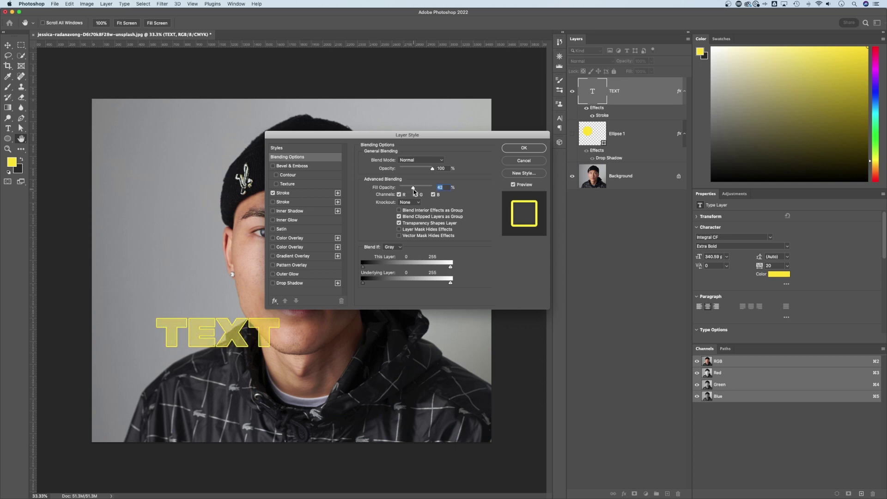
left_click(519, 149)
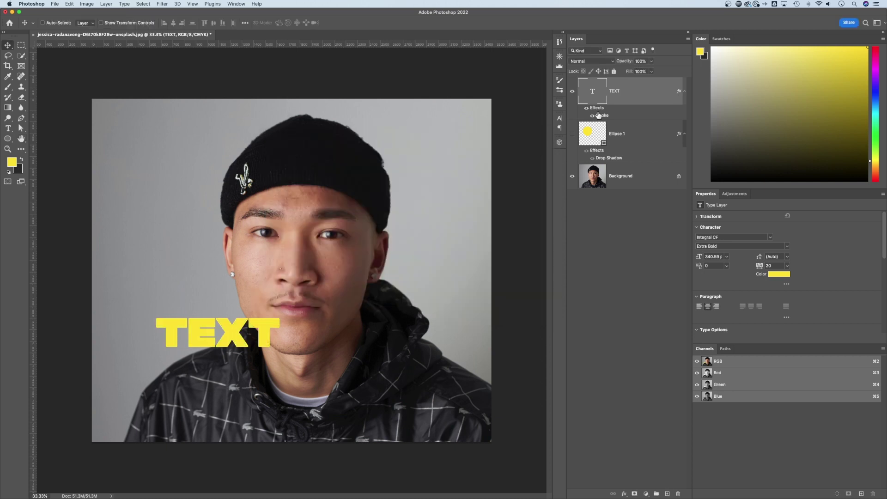
left_click(651, 72)
left_click(665, 71)
left_click(652, 72)
left_click_drag(653, 79, 617, 81)
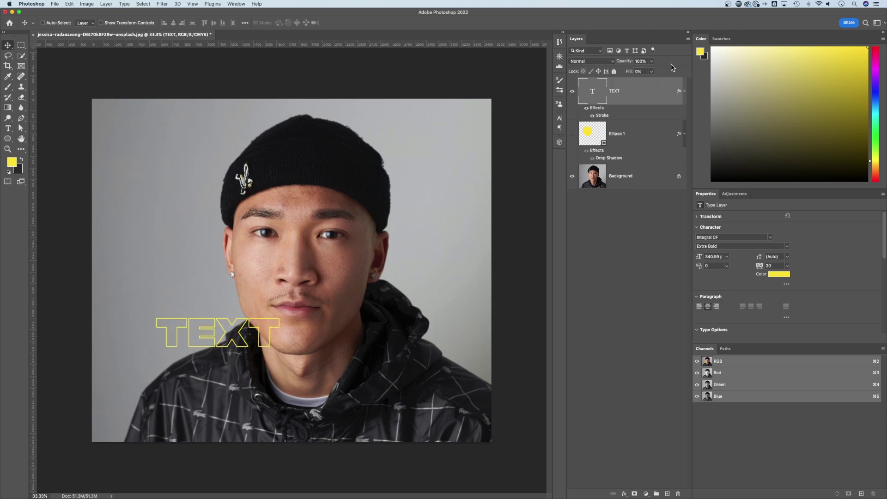